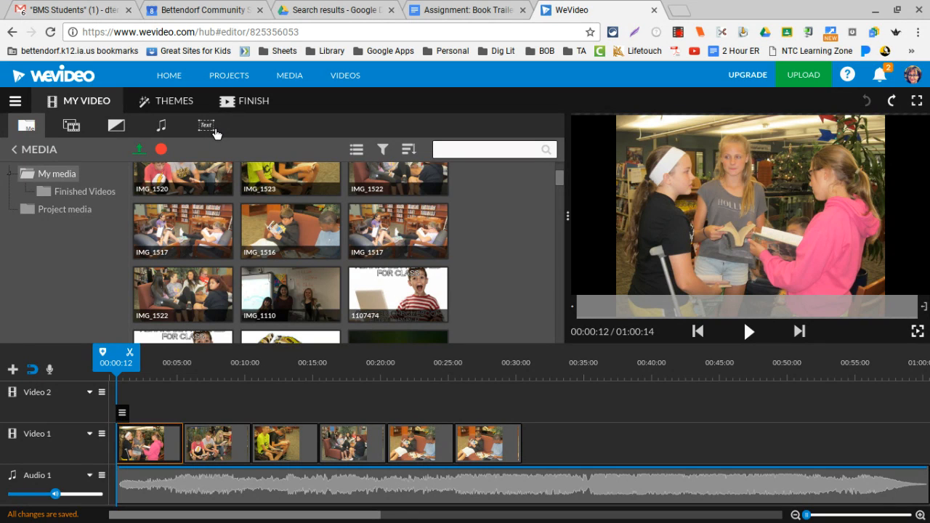
Insert a Text graphic after the first photo on the Video 1 track, pushing the following clips along
{"action": "left_click", "coordinate": [211, 129]}
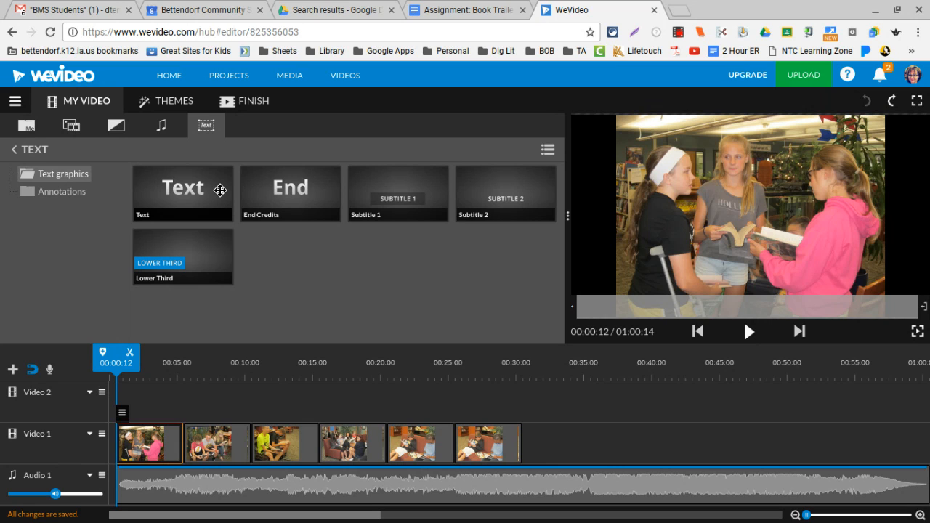
{"action": "left_click_drag", "start_coordinate": [220, 189], "coordinate": [165, 445]}
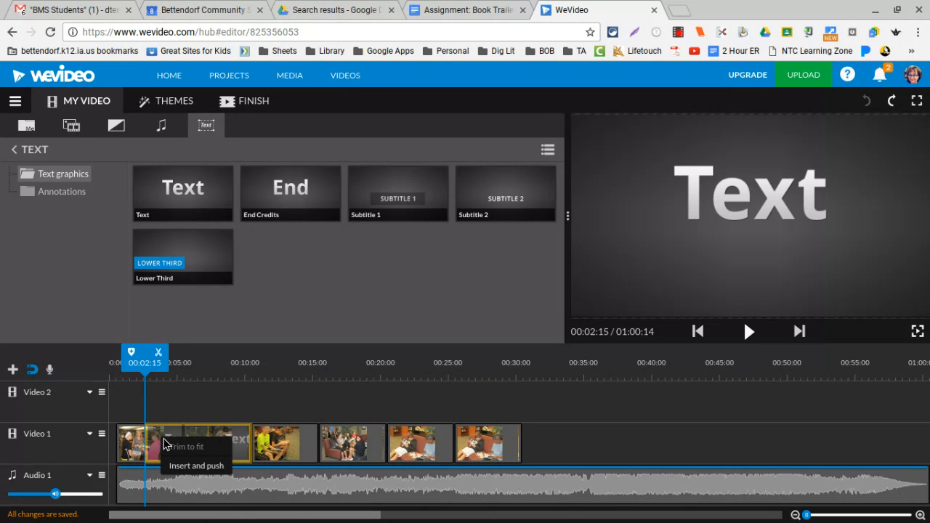
{"action": "left_click", "coordinate": [208, 475]}
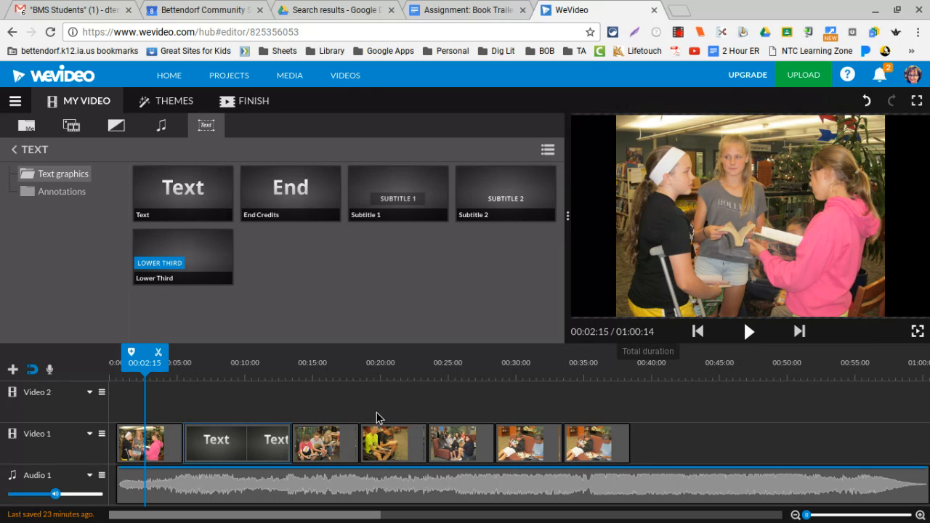
Replace the inserted text clip's sample wording with "This is where the text goes."
{"action": "left_click", "coordinate": [242, 443]}
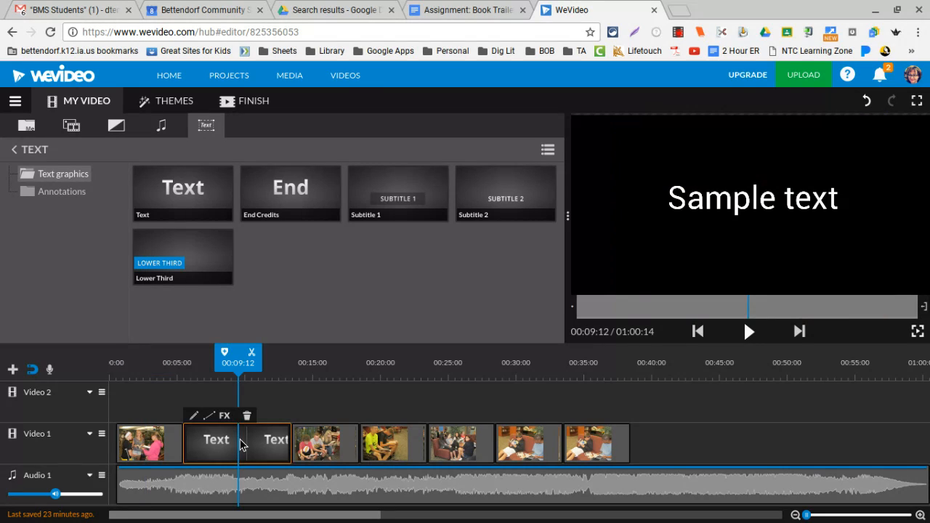
{"action": "double_click", "coordinate": [241, 444]}
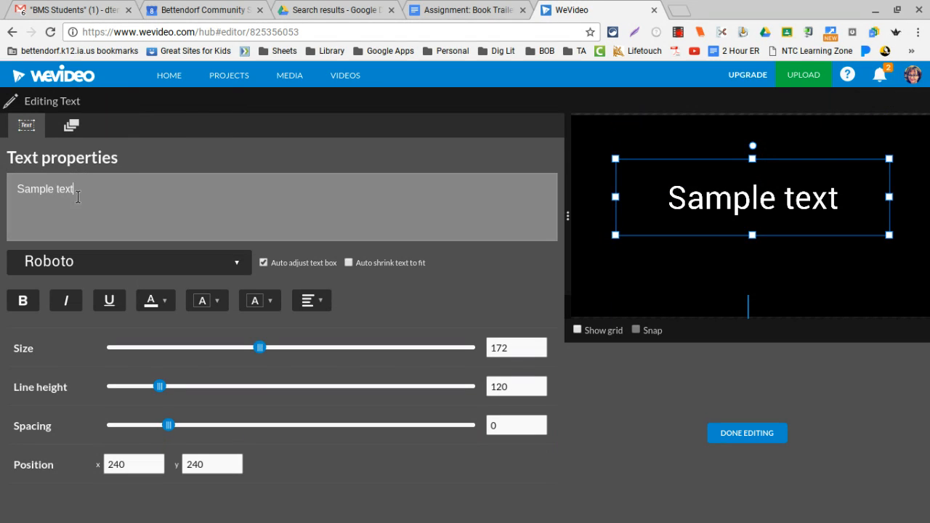
{"action": "left_click_drag", "start_coordinate": [87, 197], "coordinate": [8, 193]}
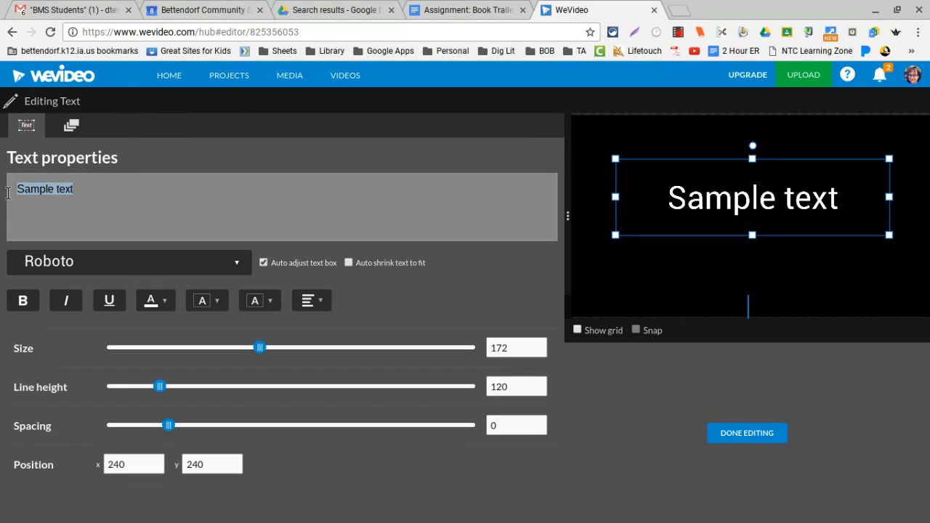
{"action": "type", "text": "This is w"}
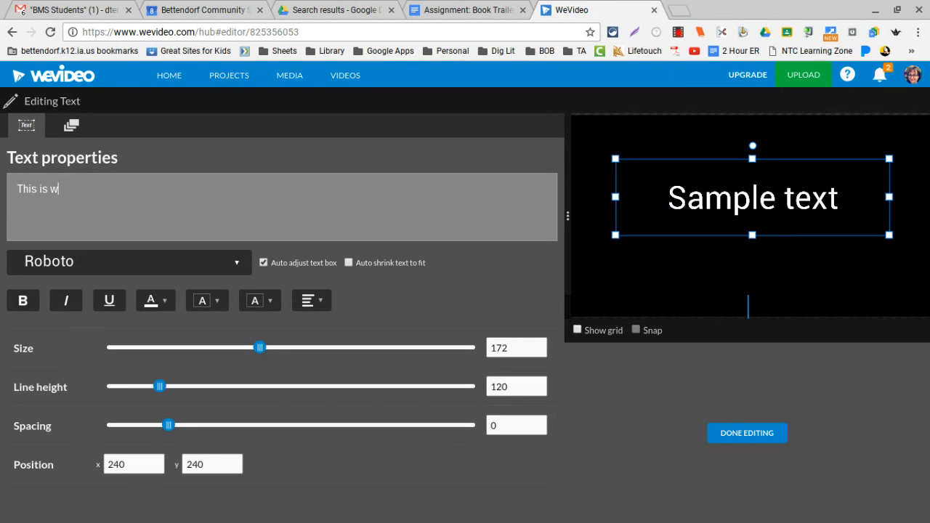
{"action": "type", "text": "here th"}
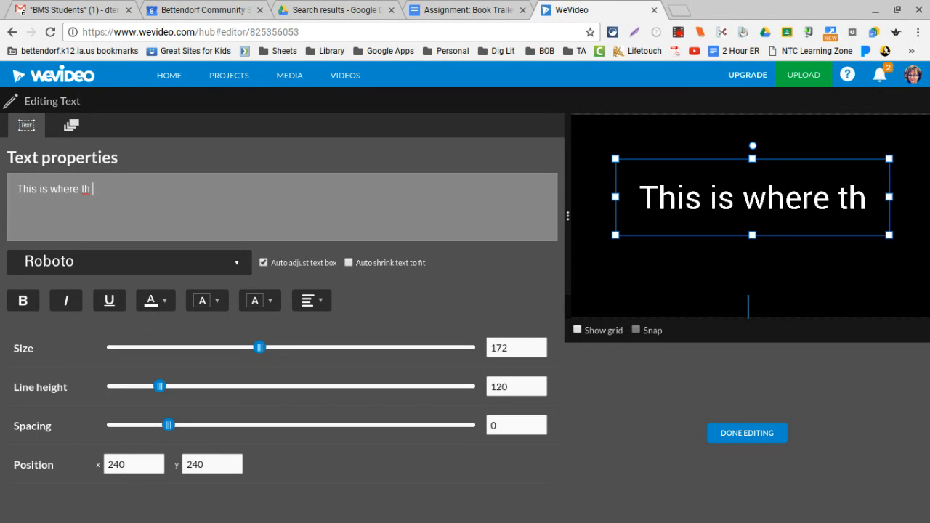
{"action": "type", "text": "e te"}
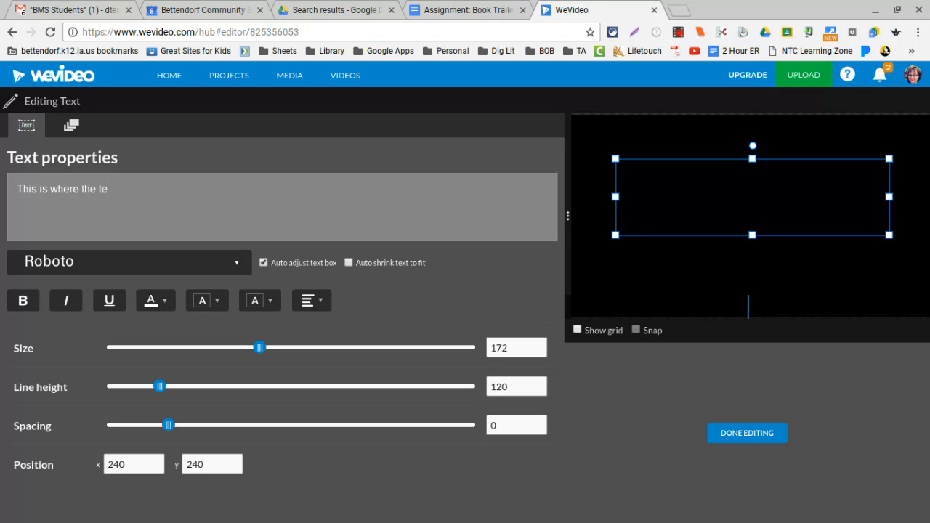
{"action": "type", "text": "xt goes"}
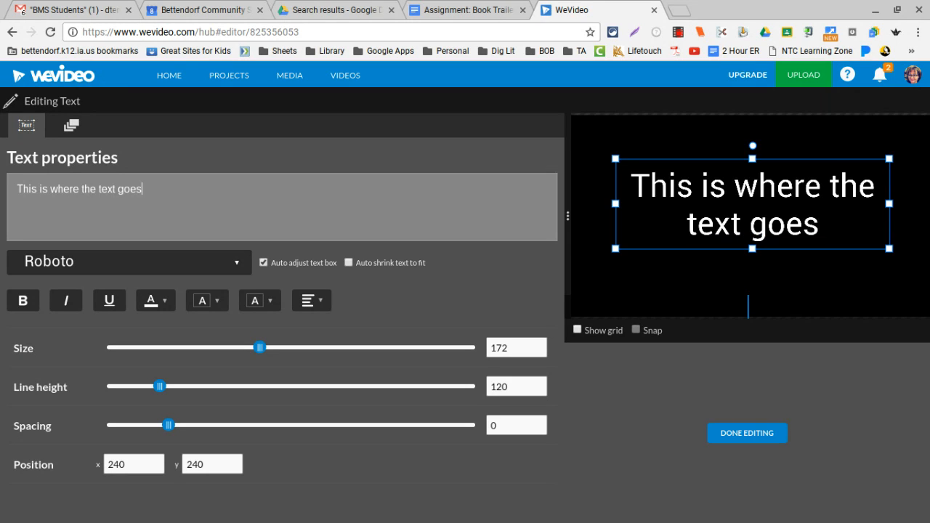
{"action": "type", "text": "."}
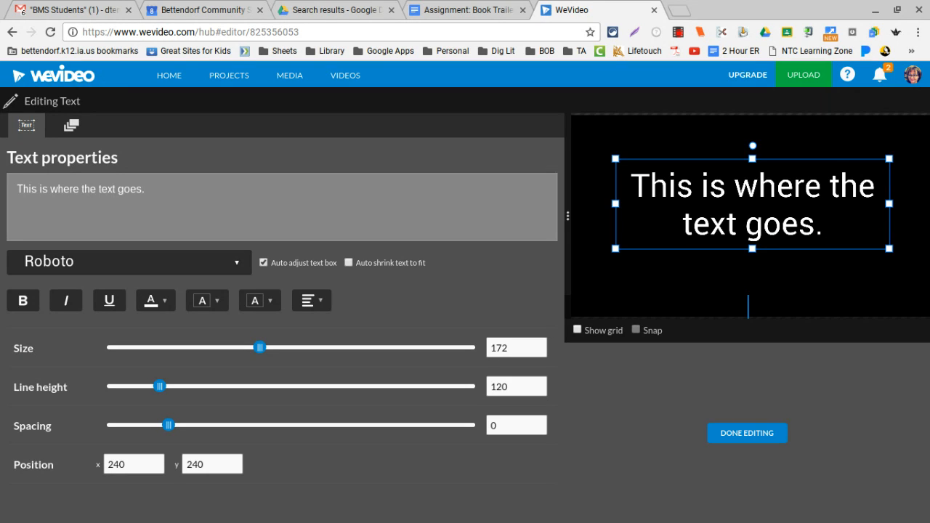
Set the title's font to Cabin and make it bold without italics
{"action": "left_click", "coordinate": [232, 265]}
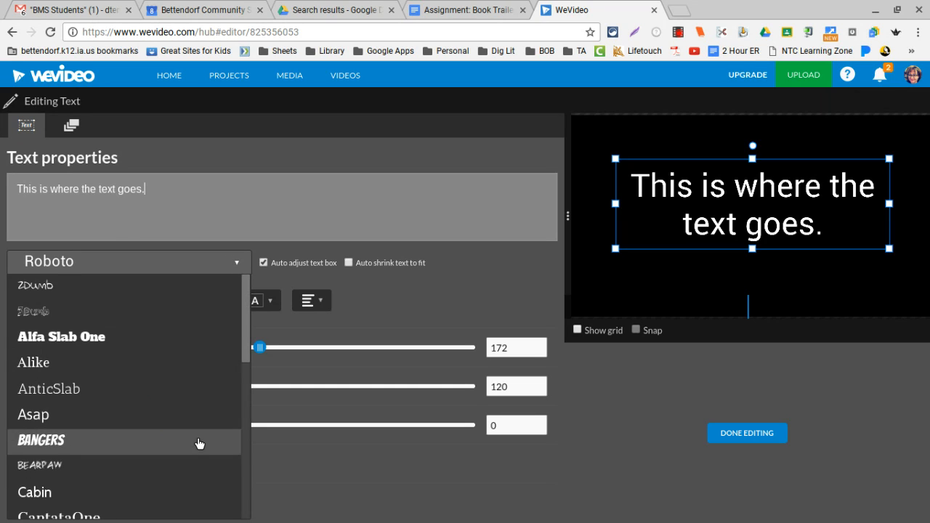
{"action": "scroll", "coordinate": [199, 440], "scroll_direction": "down", "scroll_amount": 3}
{"action": "scroll", "coordinate": [199, 436], "scroll_direction": "up", "scroll_amount": 1}
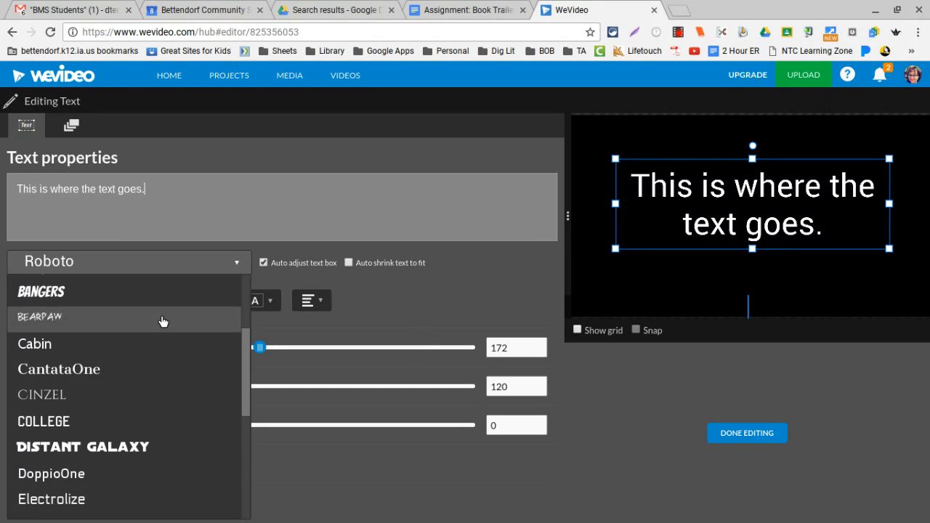
{"action": "left_click", "coordinate": [85, 348]}
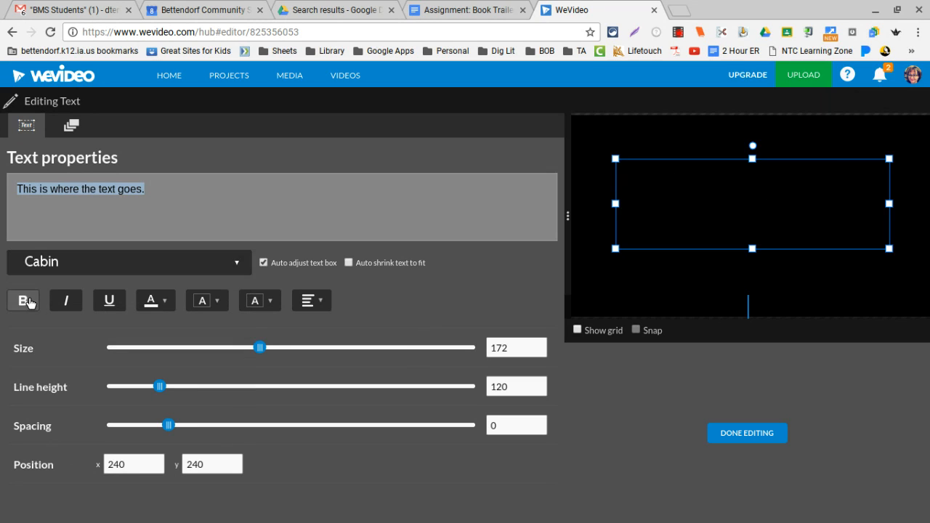
{"action": "left_click", "coordinate": [27, 301]}
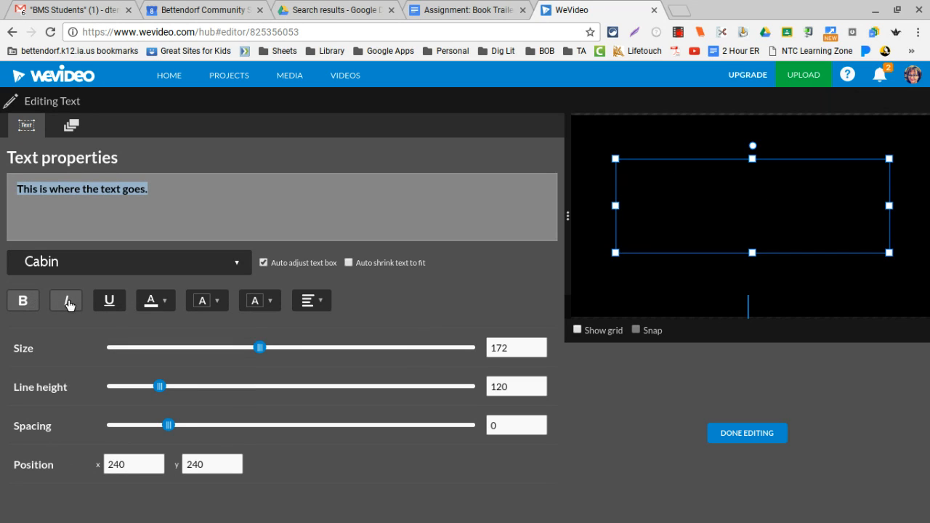
{"action": "left_click", "coordinate": [68, 301]}
{"action": "left_click", "coordinate": [67, 301]}
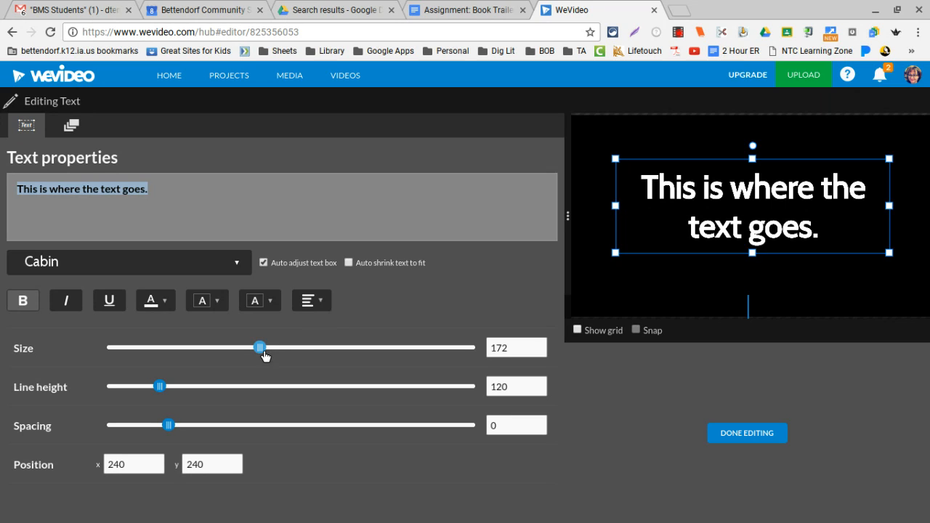
Set the title text's size to 194 and its line height to 130
{"action": "left_click_drag", "start_coordinate": [264, 356], "coordinate": [305, 356]}
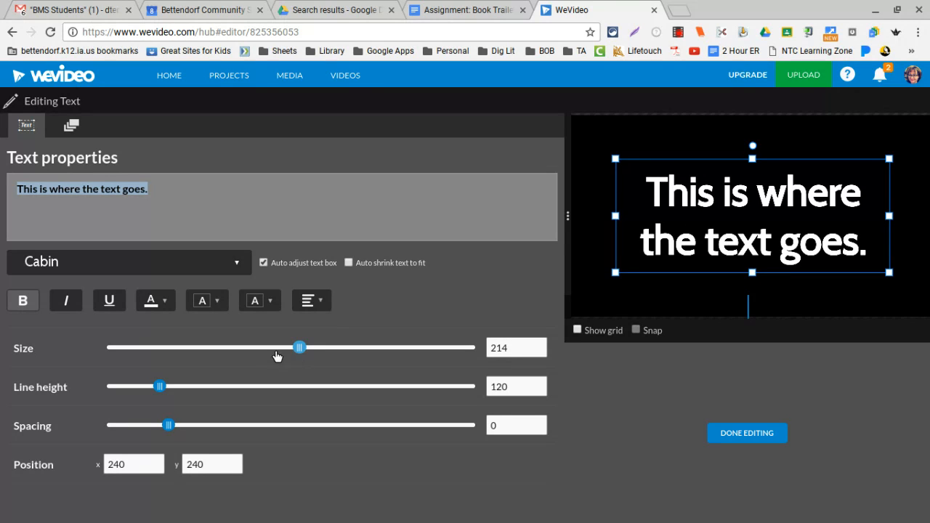
{"action": "left_click", "coordinate": [278, 355]}
{"action": "left_click", "coordinate": [284, 354]}
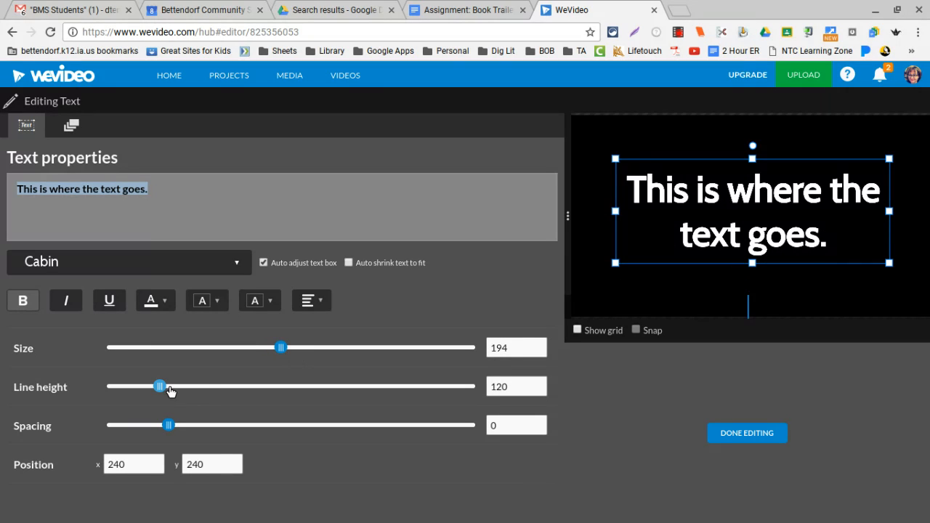
{"action": "left_click", "coordinate": [204, 390]}
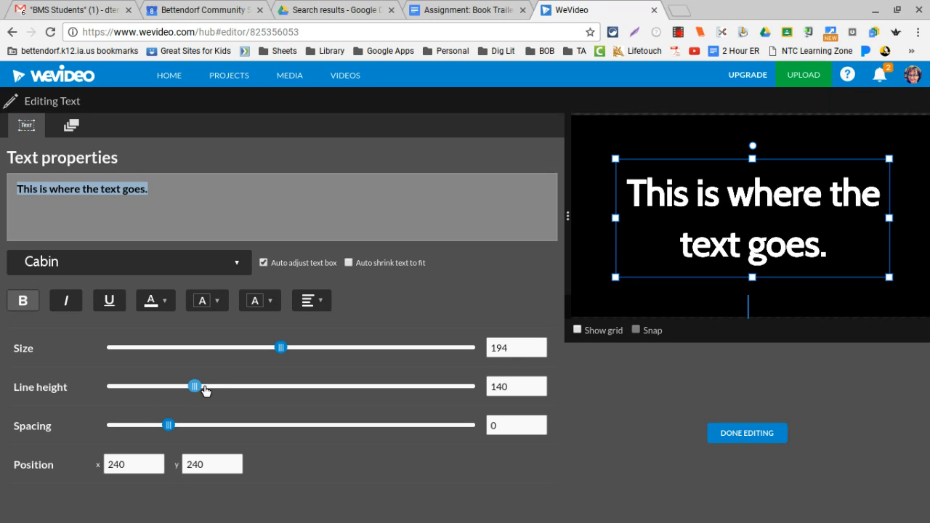
{"action": "left_click", "coordinate": [182, 391]}
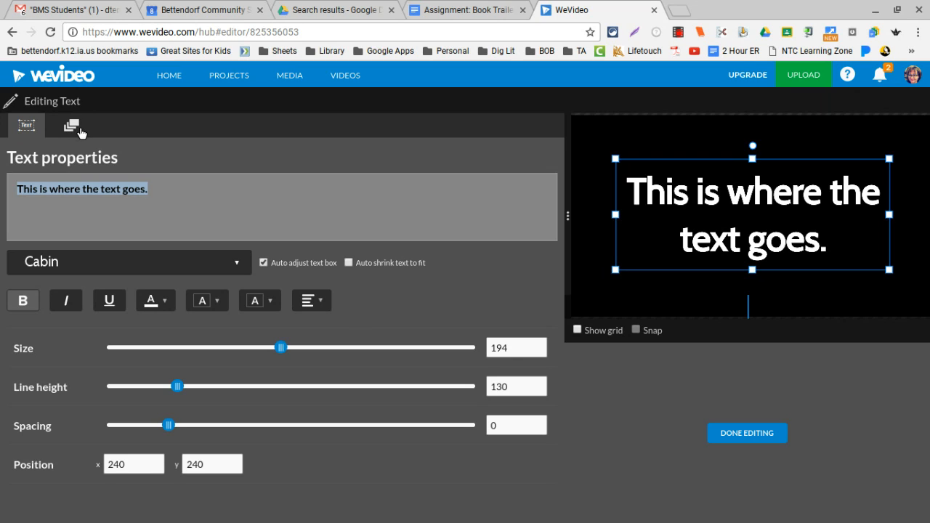
Enable Fade In/Out for the text clip, show its fade settings and finish editing the text
{"action": "left_click", "coordinate": [81, 133]}
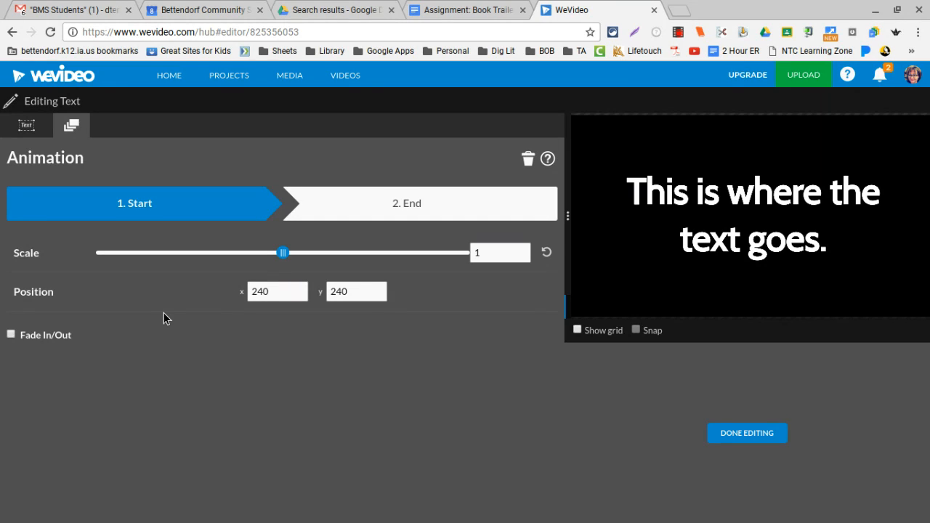
{"action": "left_click", "coordinate": [12, 335]}
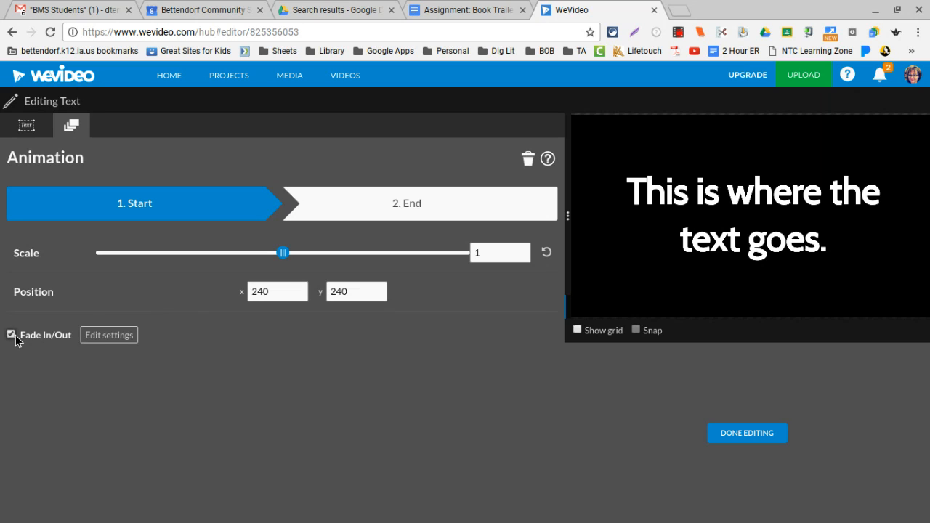
{"action": "left_click", "coordinate": [109, 336]}
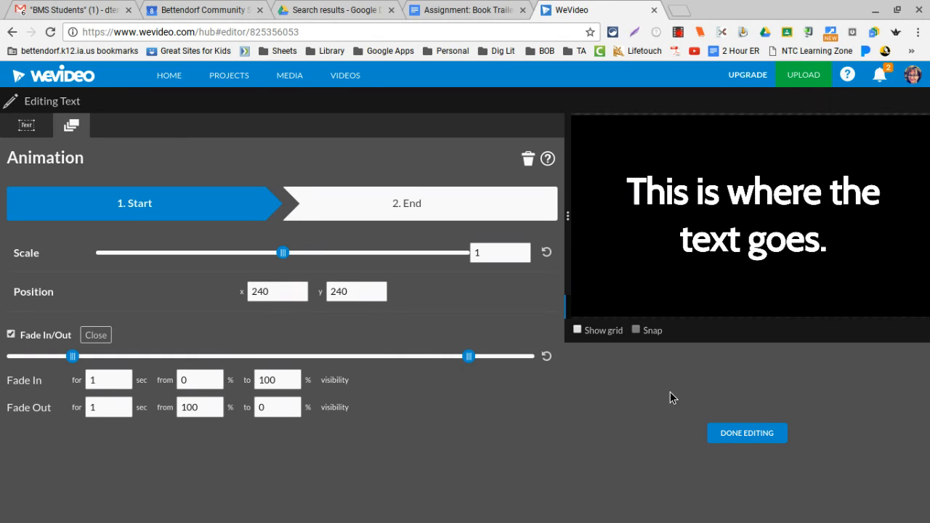
{"action": "left_click", "coordinate": [742, 436]}
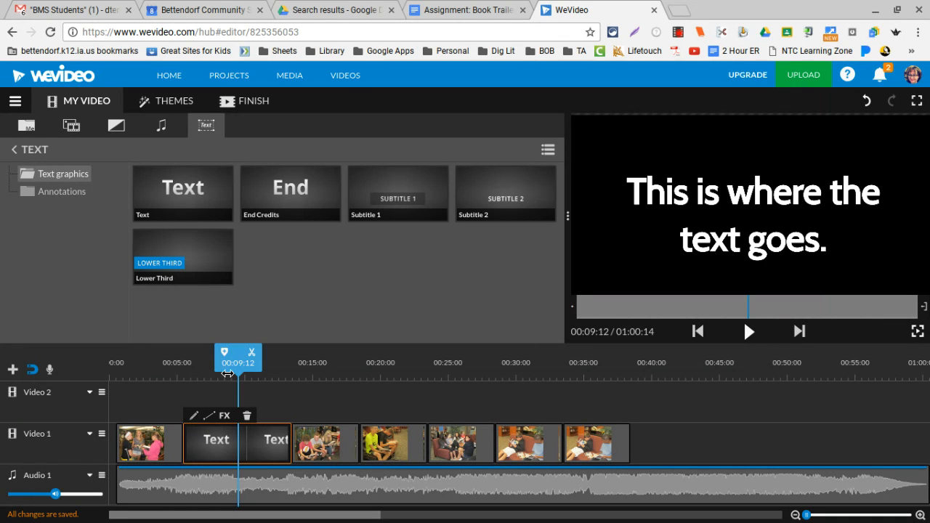
Lower the Audio 1 track's volume and preview the transition into the text clip from 00:04:07
{"action": "left_click_drag", "start_coordinate": [227, 372], "coordinate": [167, 371]}
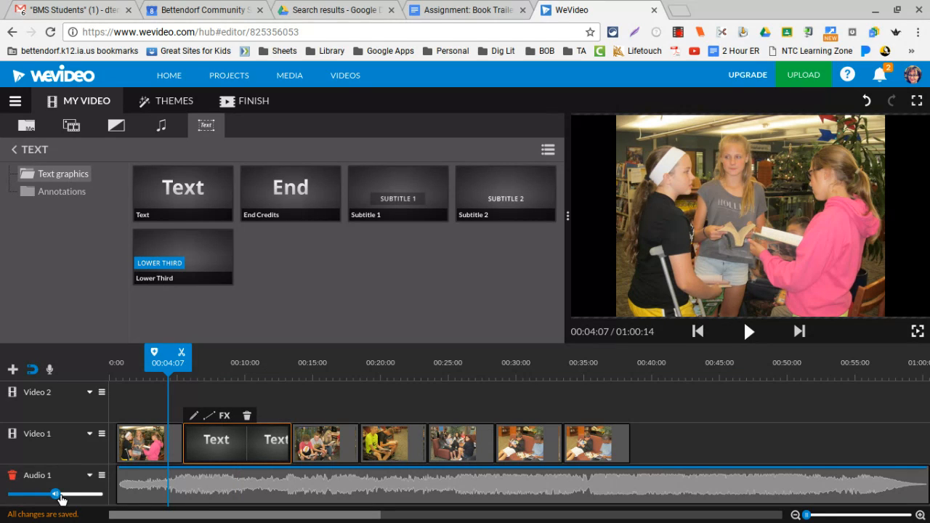
{"action": "left_click_drag", "start_coordinate": [60, 497], "coordinate": [34, 497]}
{"action": "left_click", "coordinate": [750, 332]}
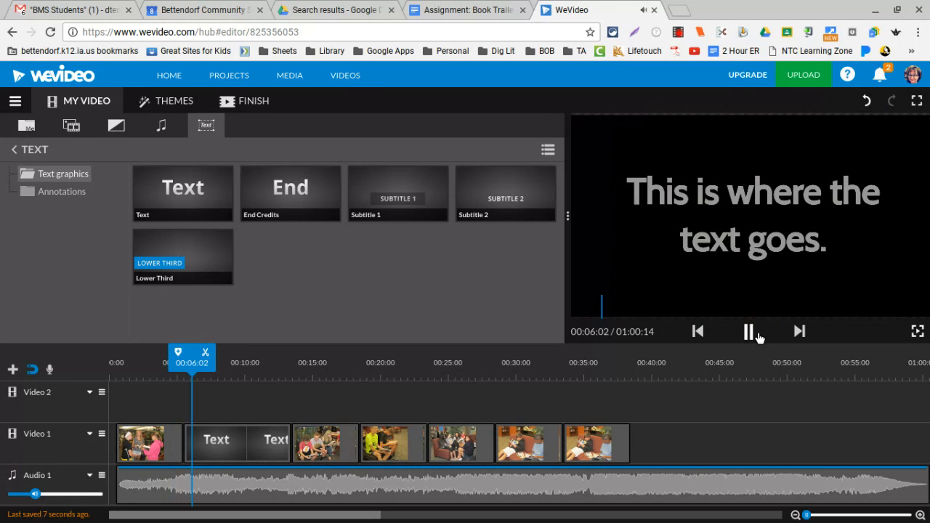
{"action": "left_click", "coordinate": [749, 332]}
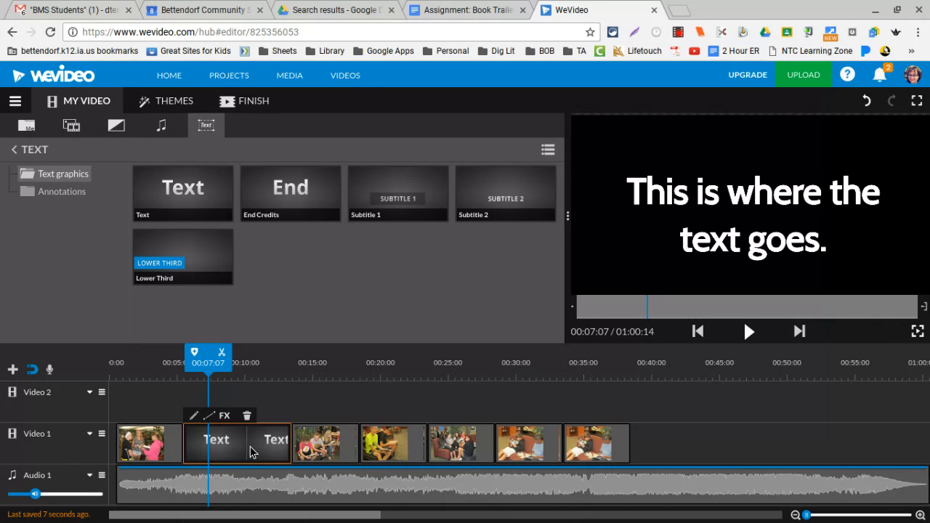
Move the text clip onto the Video 2 track above the first photo and preview the overlay
{"action": "left_click_drag", "start_coordinate": [250, 446], "coordinate": [184, 401]}
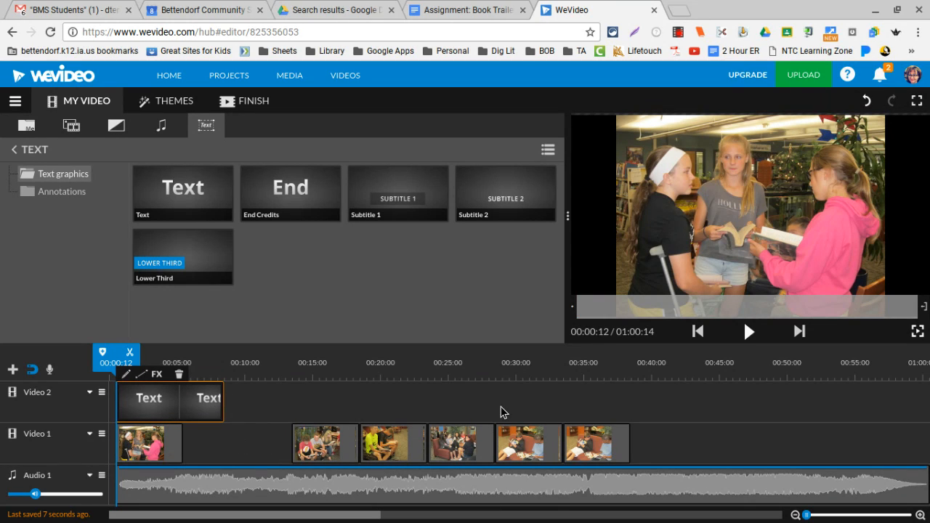
{"action": "left_click", "coordinate": [749, 332]}
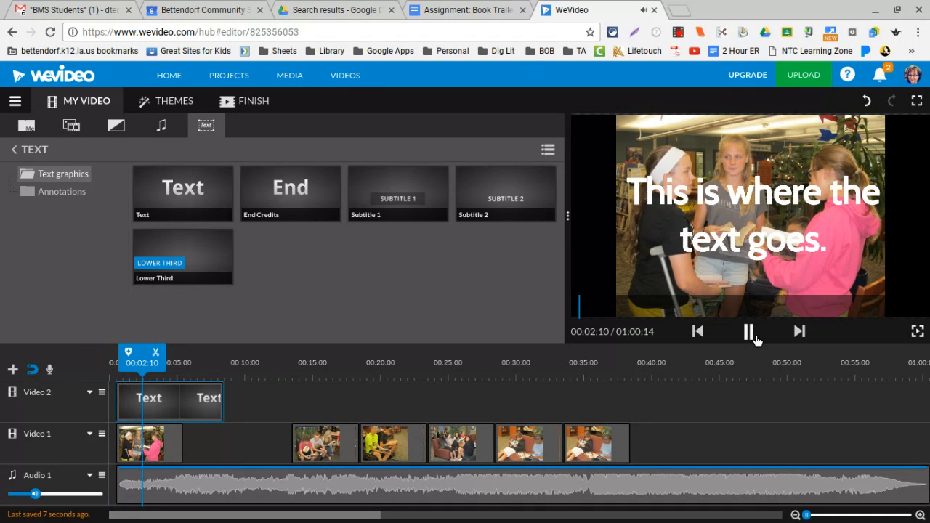
{"action": "left_click", "coordinate": [749, 332]}
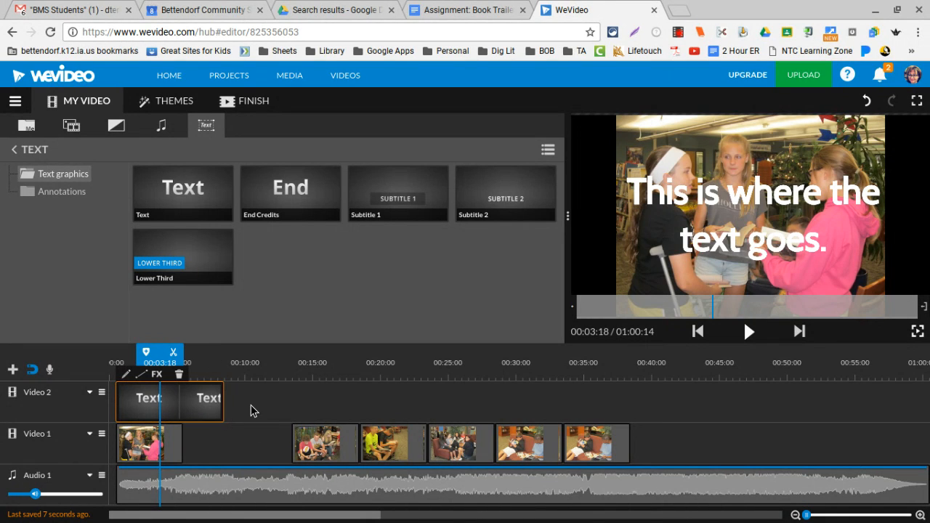
Add a new video track titled Video 3 and remove it again
{"action": "mouse_move", "coordinate": [50, 391]}
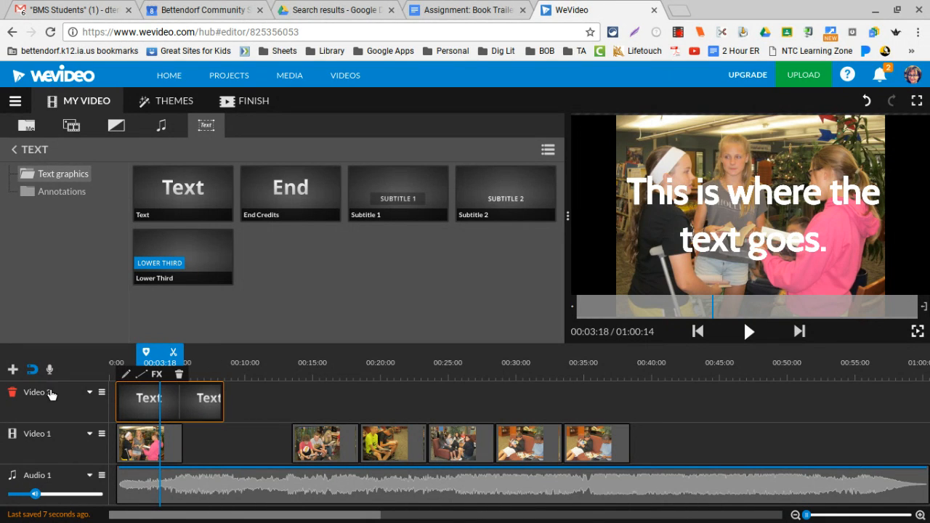
{"action": "left_click", "coordinate": [13, 370]}
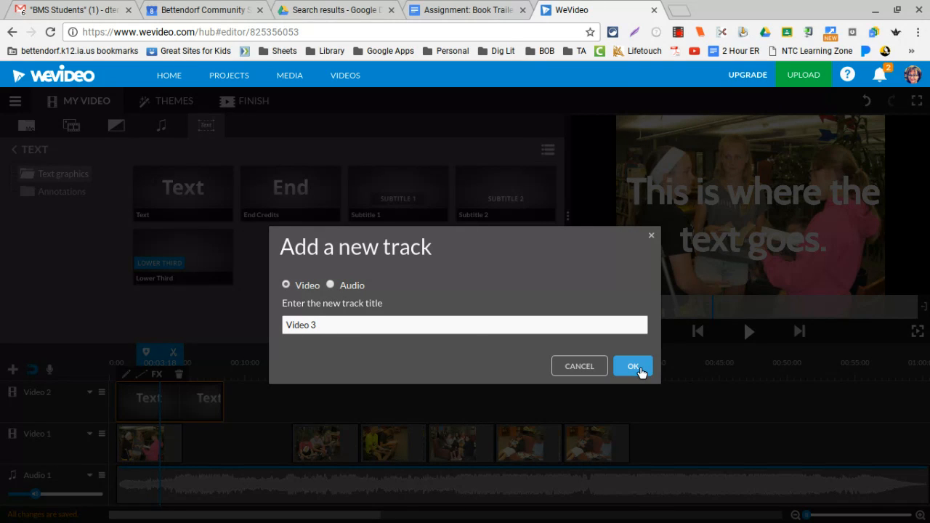
{"action": "left_click", "coordinate": [633, 367]}
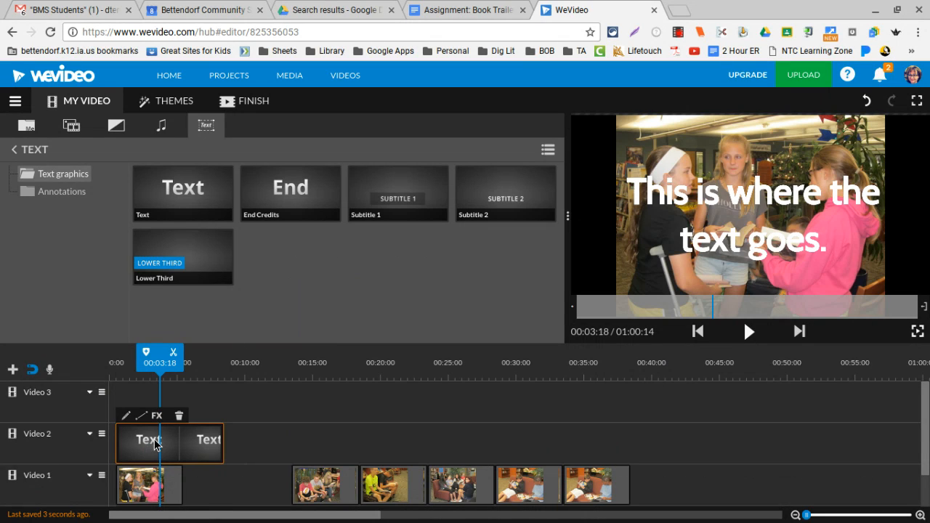
{"action": "left_click", "coordinate": [12, 392]}
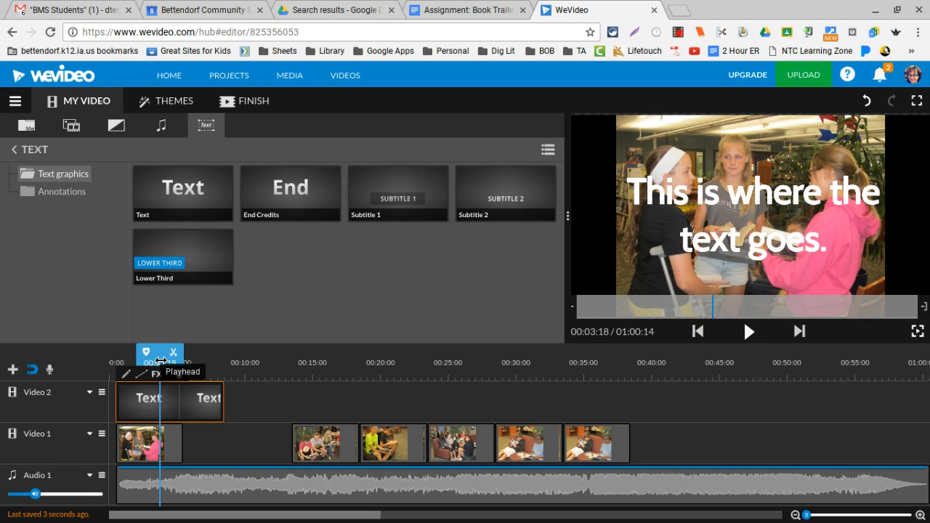
Preview the text overlay on the first photo from the start of the timeline
{"action": "left_click_drag", "start_coordinate": [161, 361], "coordinate": [119, 357]}
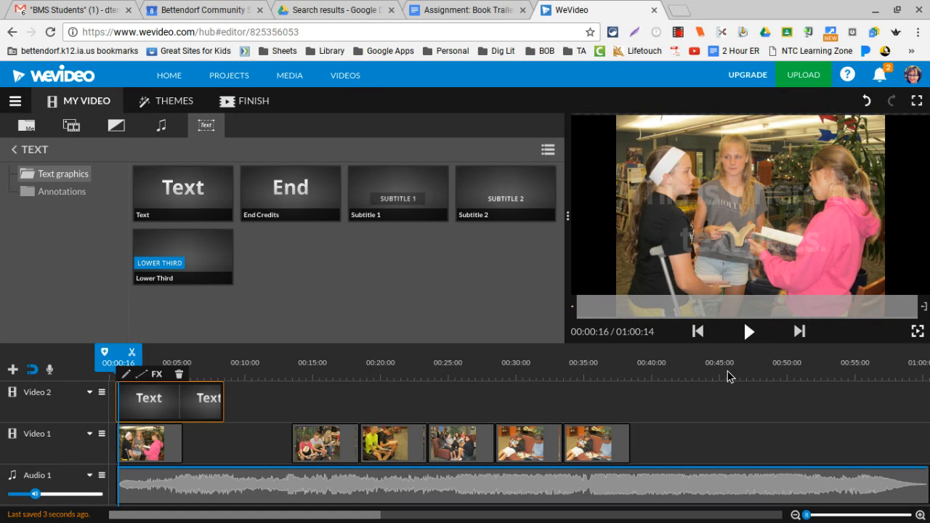
{"action": "left_click", "coordinate": [750, 332]}
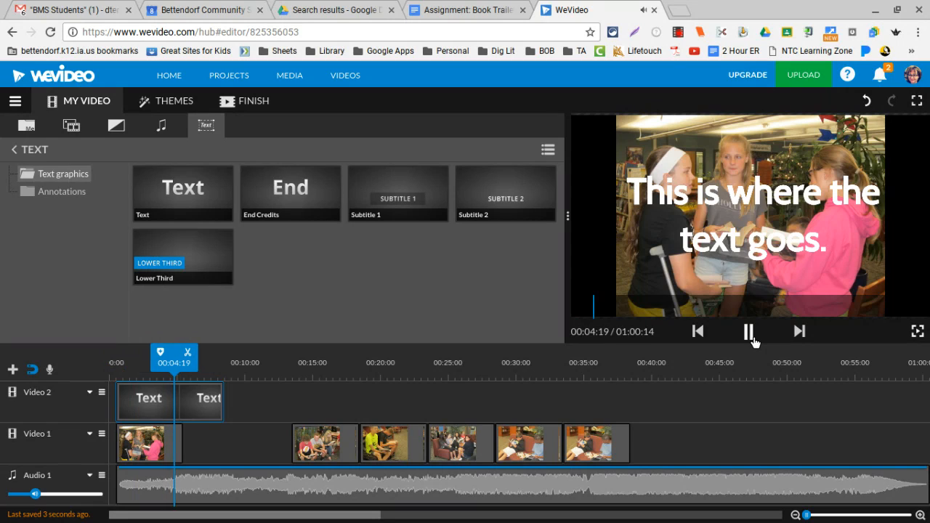
{"action": "left_click", "coordinate": [750, 333]}
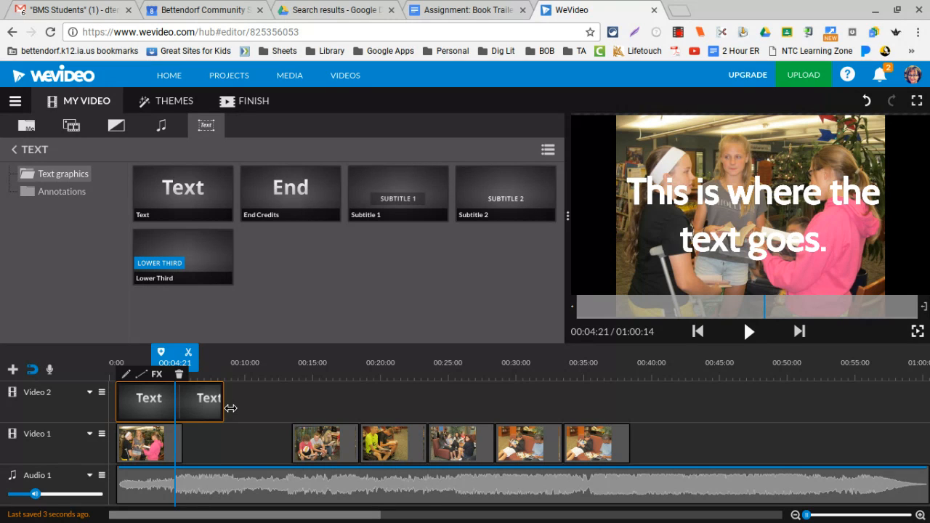
Shorten the text clip on Video 2 to end together with the first photo, and preview it from the start
{"action": "left_click_drag", "start_coordinate": [230, 409], "coordinate": [186, 407]}
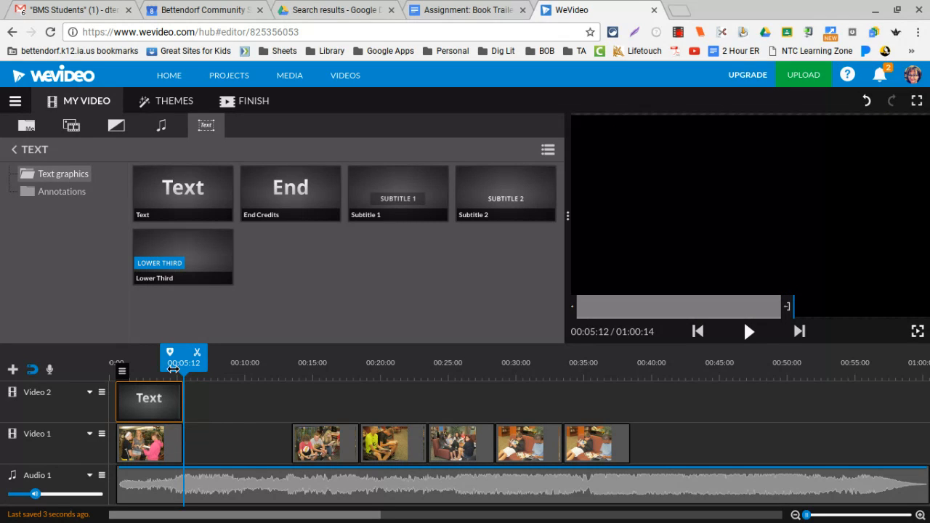
{"action": "left_click_drag", "start_coordinate": [182, 372], "coordinate": [122, 370]}
{"action": "left_click", "coordinate": [749, 332]}
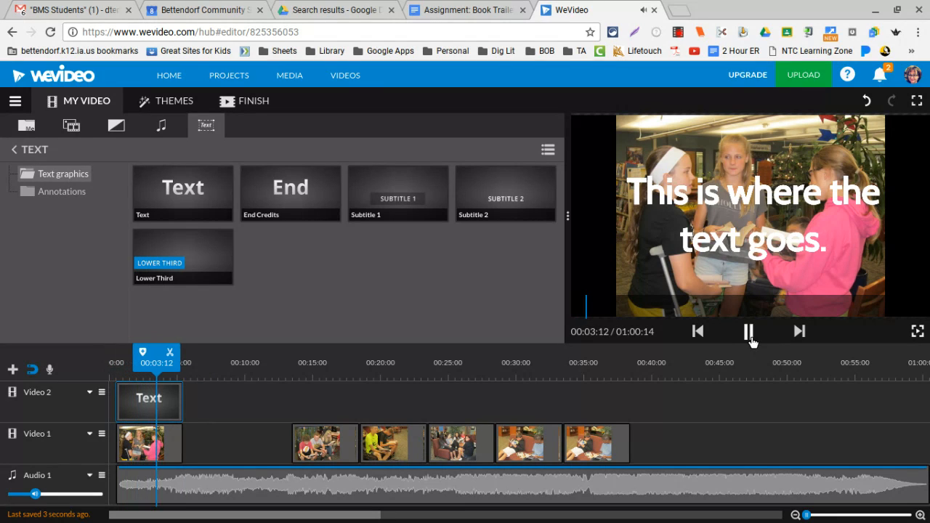
{"action": "left_click", "coordinate": [750, 332]}
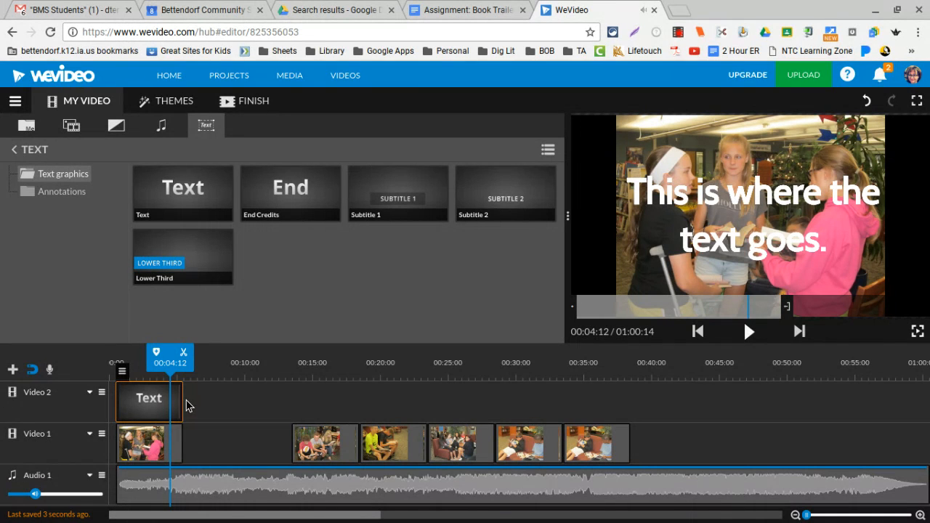
Extend the first photo to end at 00:07:06 and move the text clip about one second later above it
{"action": "left_click", "coordinate": [187, 450]}
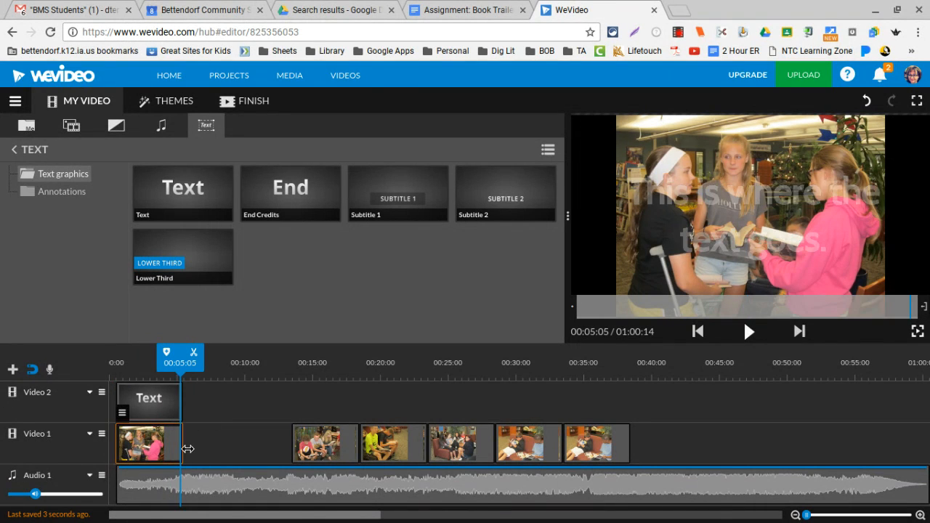
{"action": "left_click_drag", "start_coordinate": [187, 449], "coordinate": [206, 450]}
{"action": "mouse_move", "coordinate": [165, 412]}
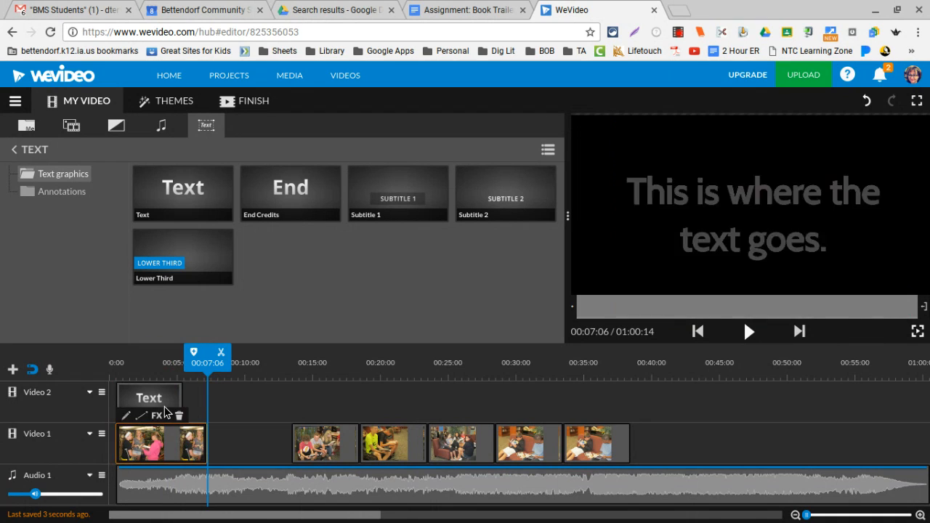
{"action": "left_click_drag", "start_coordinate": [166, 412], "coordinate": [183, 412]}
Play the timeline from the start to check the text appearing and fading within the longer photo
{"action": "left_click_drag", "start_coordinate": [138, 357], "coordinate": [121, 357]}
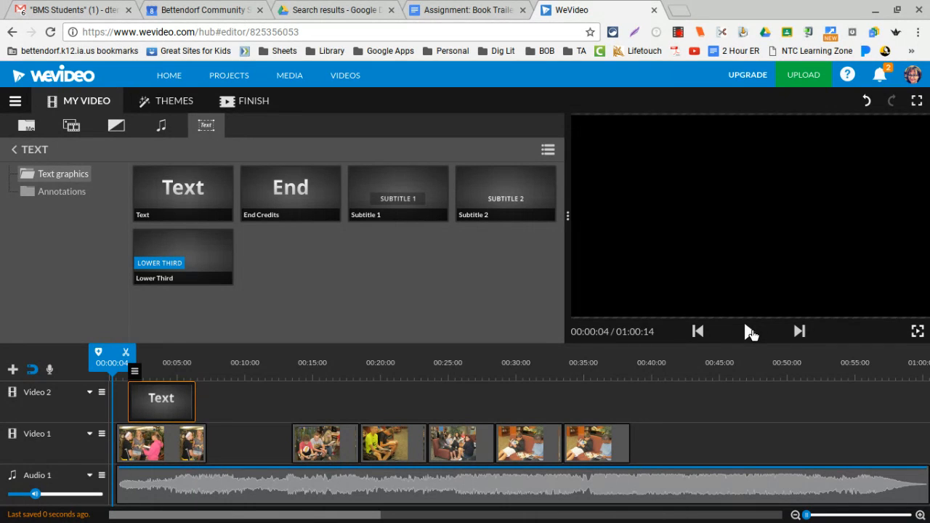
{"action": "left_click", "coordinate": [750, 332]}
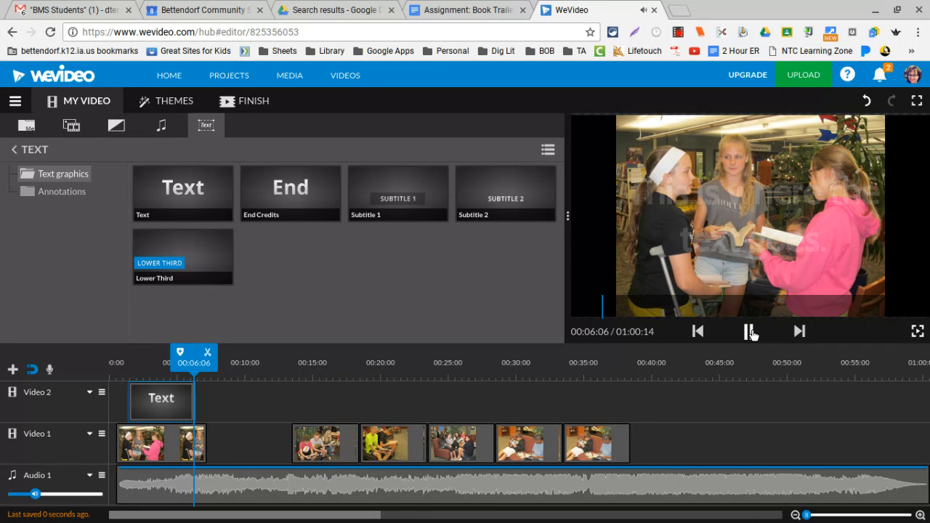
{"action": "left_click", "coordinate": [750, 332]}
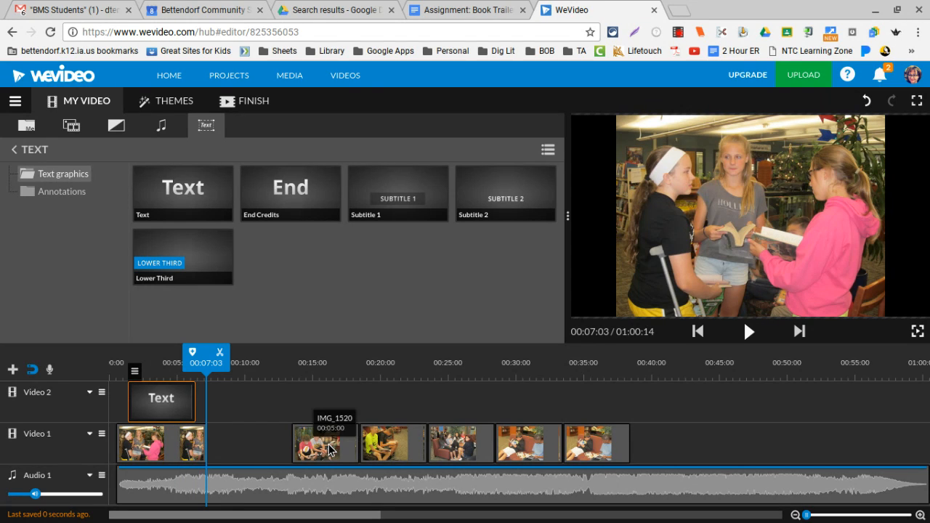
Move the second photo directly after the first and place a Lower Third text clip above it on Video 2
{"action": "left_click_drag", "start_coordinate": [329, 449], "coordinate": [248, 445]}
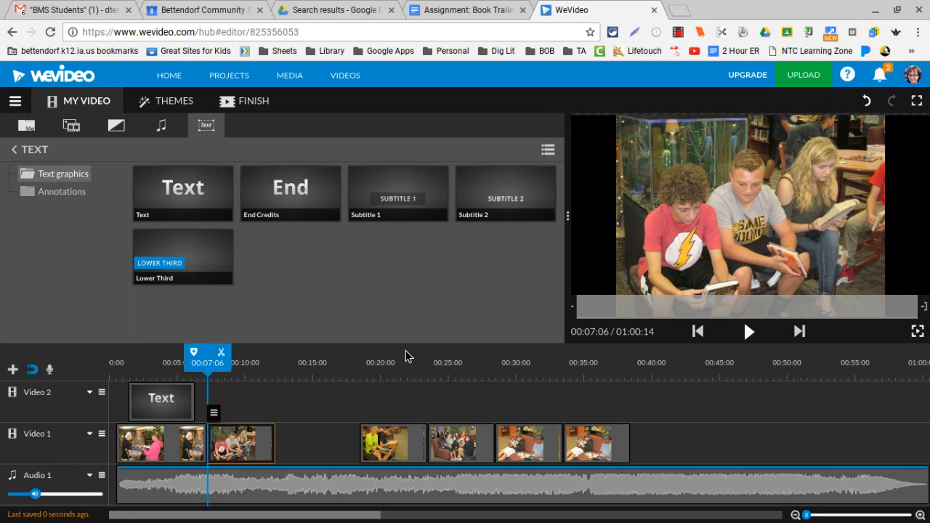
{"action": "left_click_drag", "start_coordinate": [212, 259], "coordinate": [223, 407]}
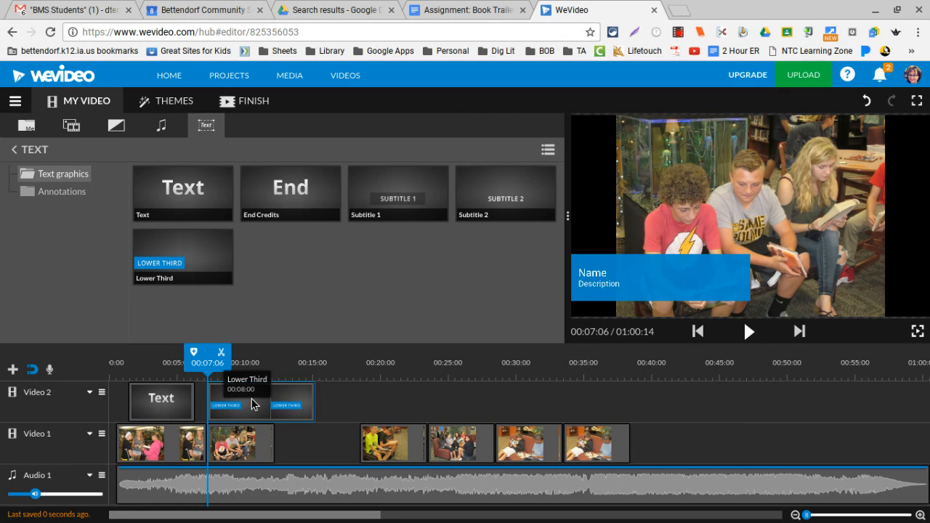
Replace the Lower Third clip's Name and Description placeholder text with "More text" and finish editing
{"action": "left_click", "coordinate": [251, 398]}
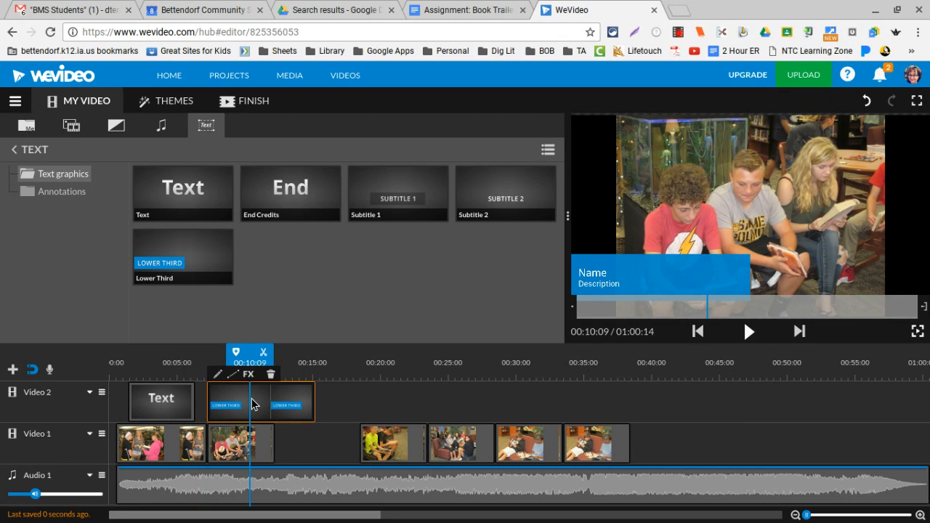
{"action": "double_click", "coordinate": [253, 404]}
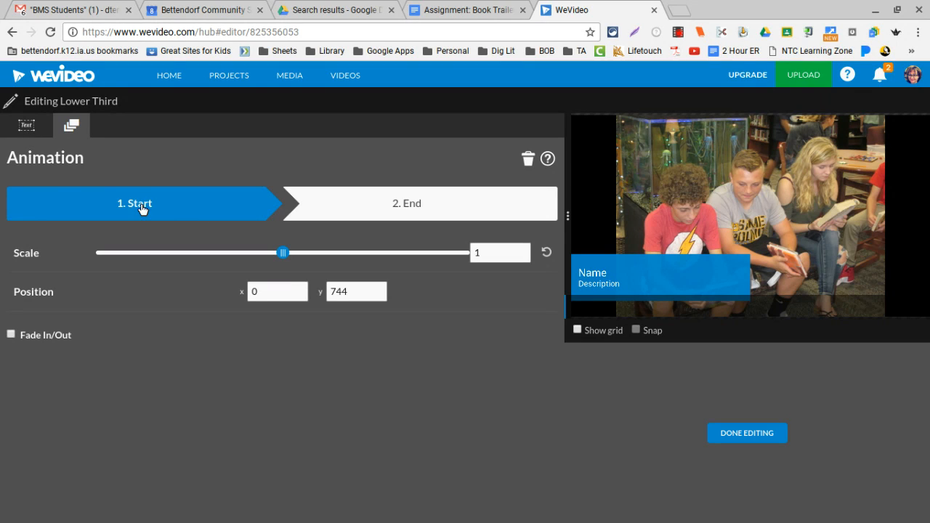
{"action": "left_click", "coordinate": [32, 134]}
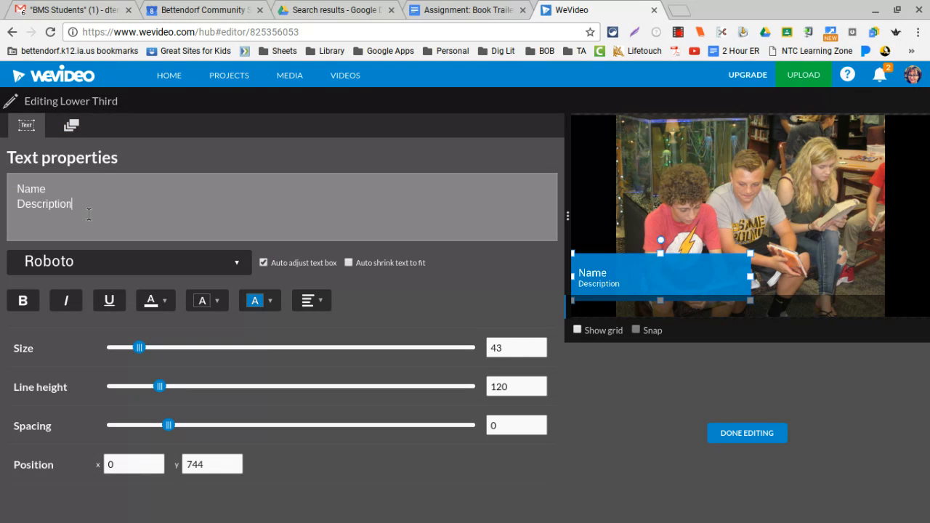
{"action": "left_click_drag", "start_coordinate": [87, 209], "coordinate": [8, 189]}
{"action": "type", "text": "MOe tex"}
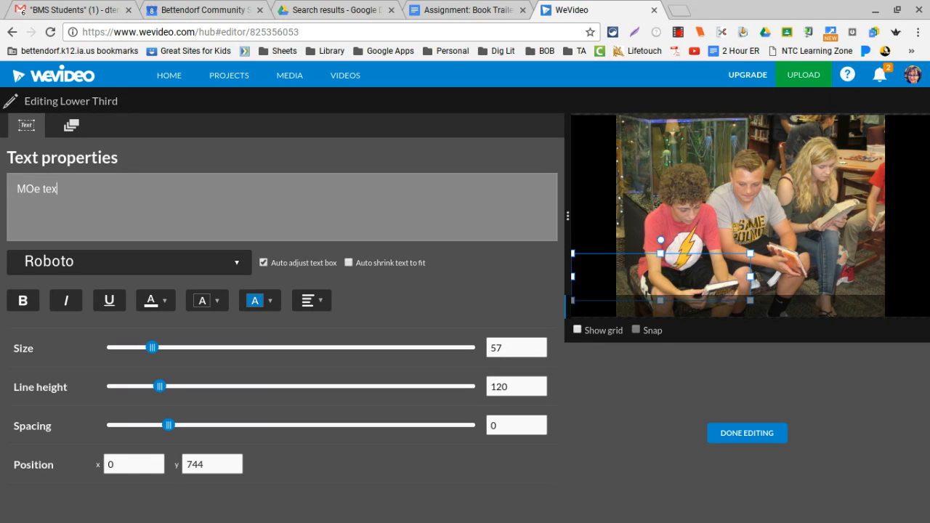
{"action": "key", "text": "BackSpace"}
{"action": "key", "text": "BackSpace"}
{"action": "key", "text": "BackSpace"}
{"action": "key", "text": "BackSpace"}
{"action": "key", "text": "BackSpace"}
{"action": "key", "text": "BackSpace"}
{"action": "key", "text": "BackSpace"}
{"action": "type", "text": "o"}
{"action": "key", "text": "BackSpace"}
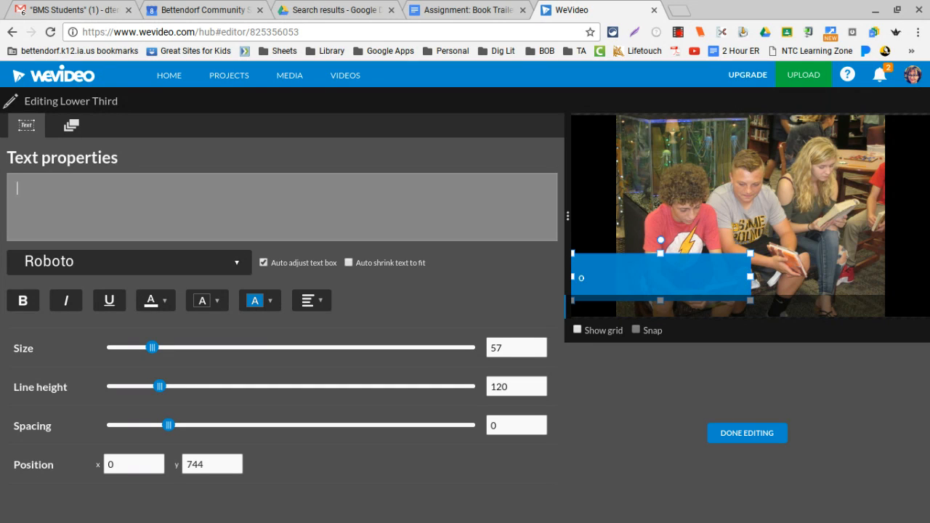
{"action": "type", "text": "More text"}
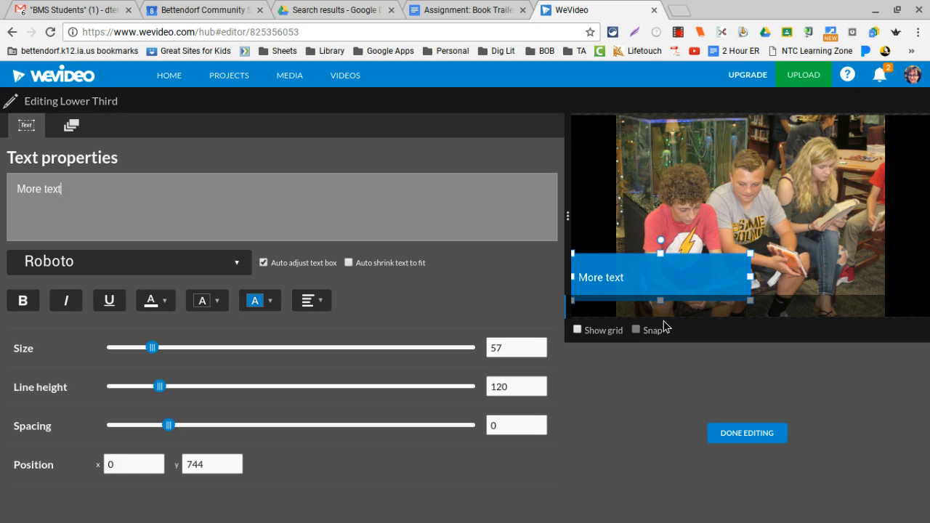
{"action": "left_click", "coordinate": [755, 433]}
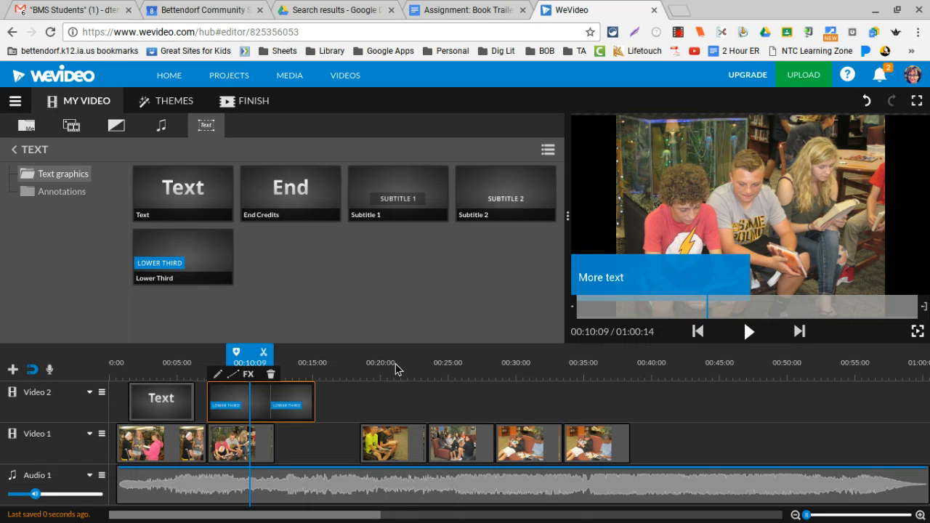
Move the Lower Third clip onto Video 1 directly after the second photo, using Insert and push
{"action": "left_click_drag", "start_coordinate": [260, 354], "coordinate": [207, 358]}
{"action": "left_click", "coordinate": [255, 411]}
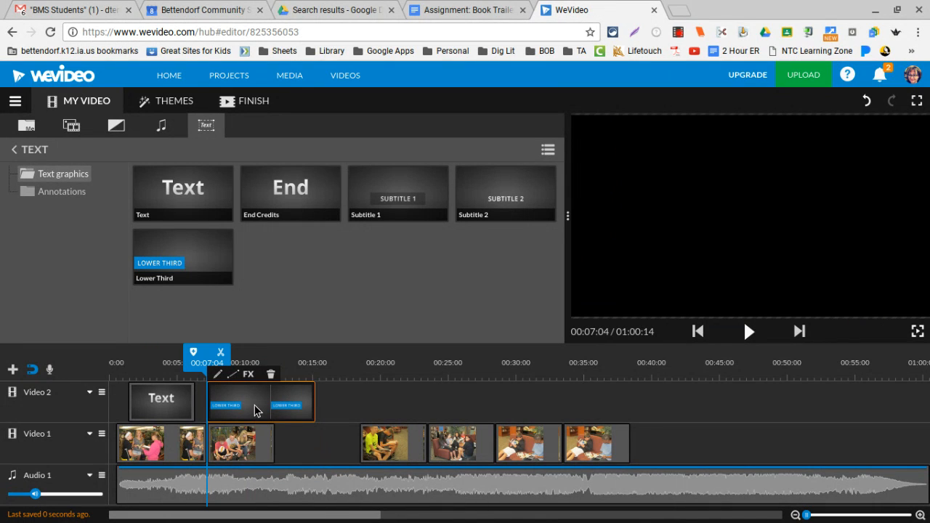
{"action": "left_click_drag", "start_coordinate": [255, 410], "coordinate": [331, 452]}
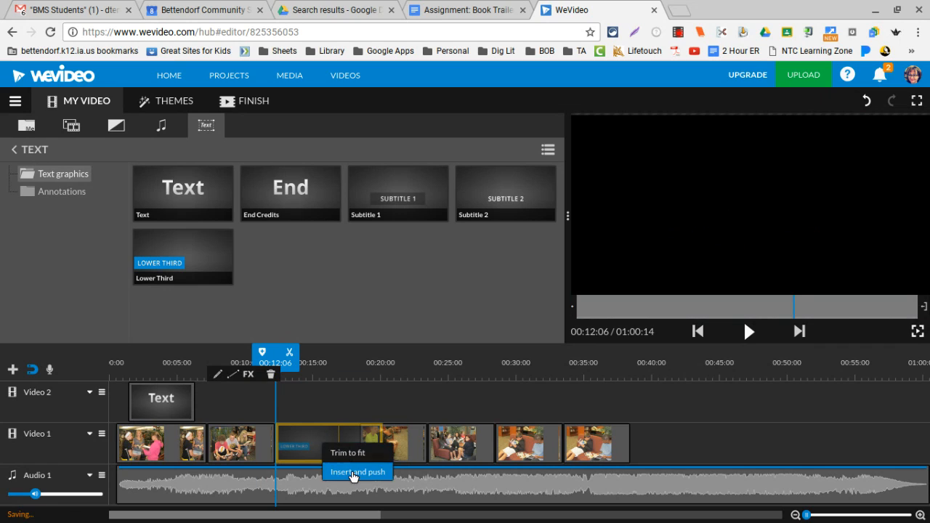
{"action": "left_click", "coordinate": [348, 471]}
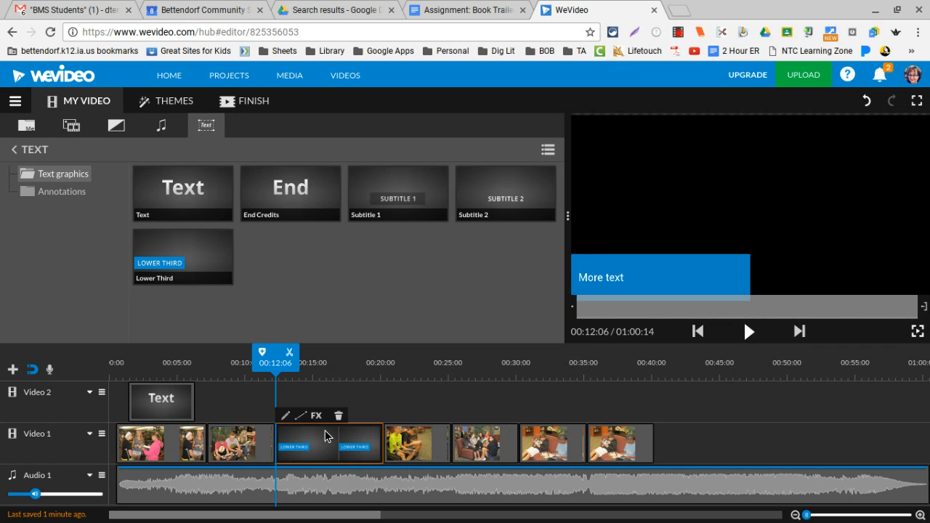
Move the Lower Third clip back to Video 2 above the second photo, starting at 00:07:20, and check the project options
{"action": "left_click_drag", "start_coordinate": [325, 436], "coordinate": [267, 400]}
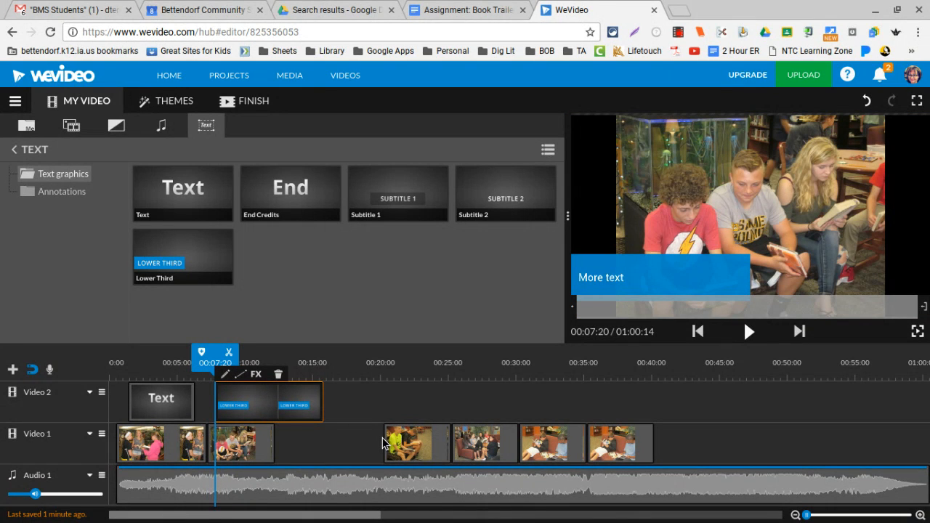
{"action": "left_click", "coordinate": [15, 102]}
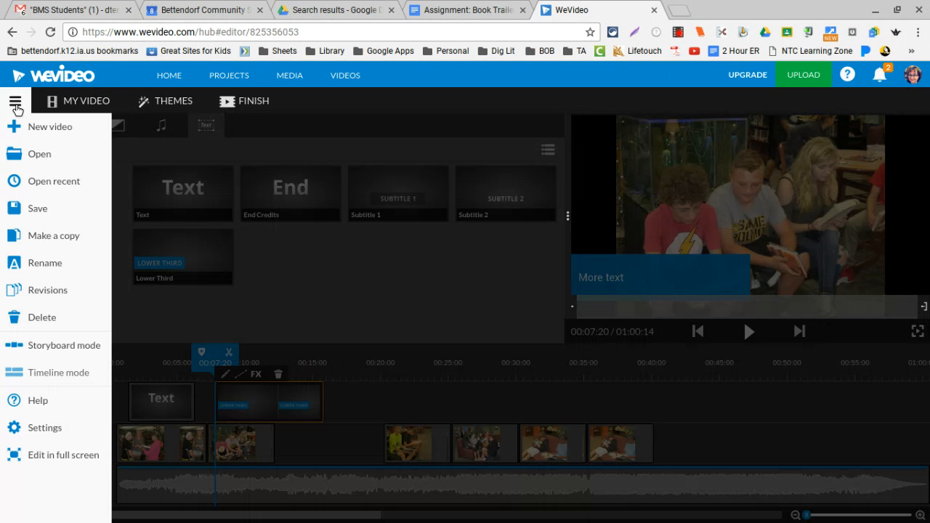
{"action": "left_click", "coordinate": [324, 317]}
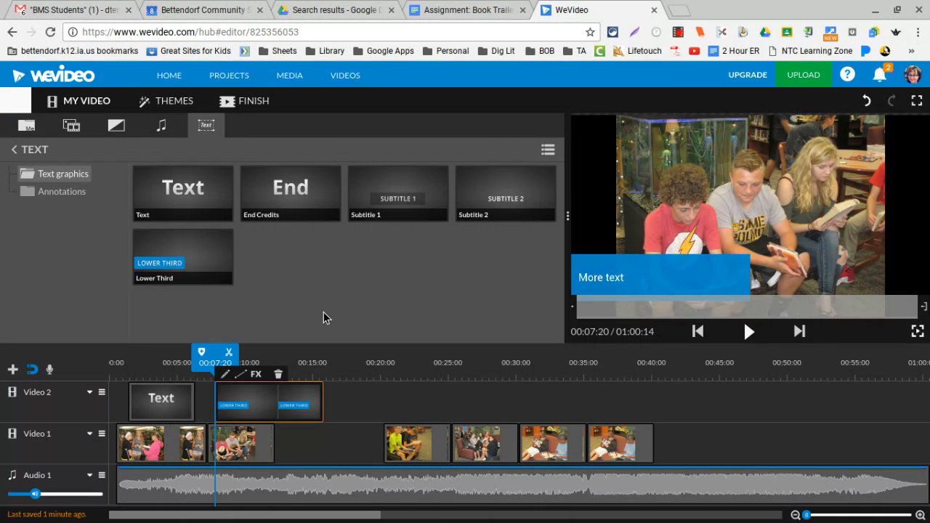